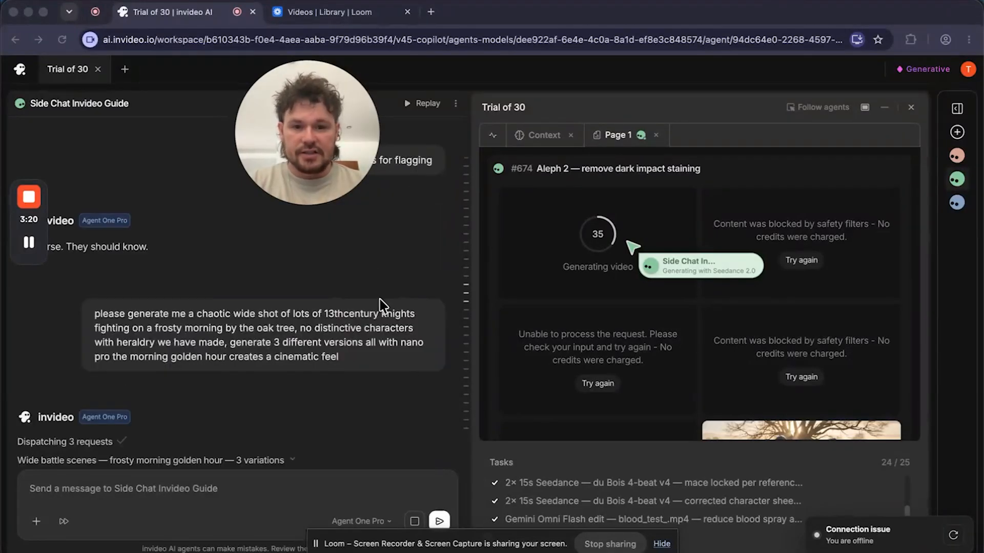
scroll(380, 299, down, 2)
scroll(380, 299, down, 1)
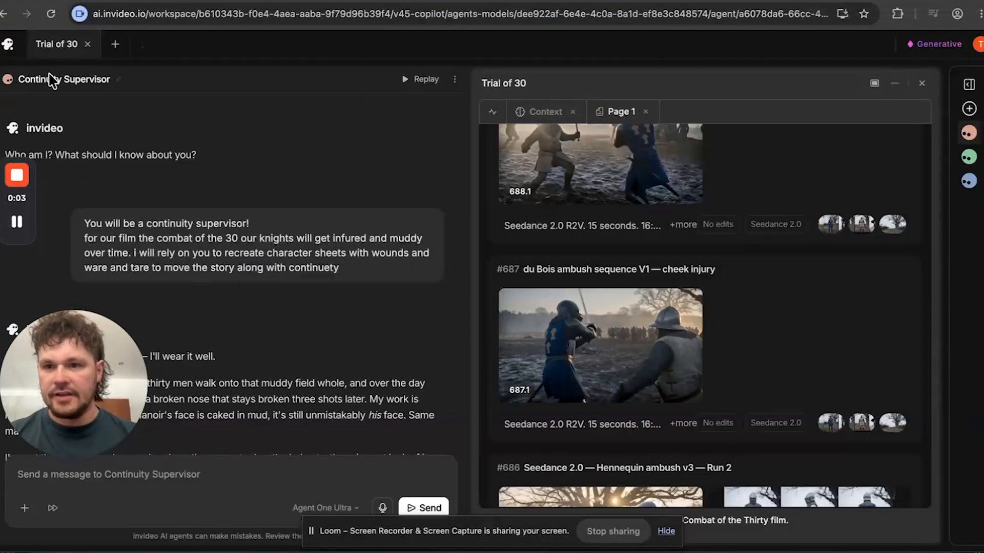
drag(103, 408, 464, 334)
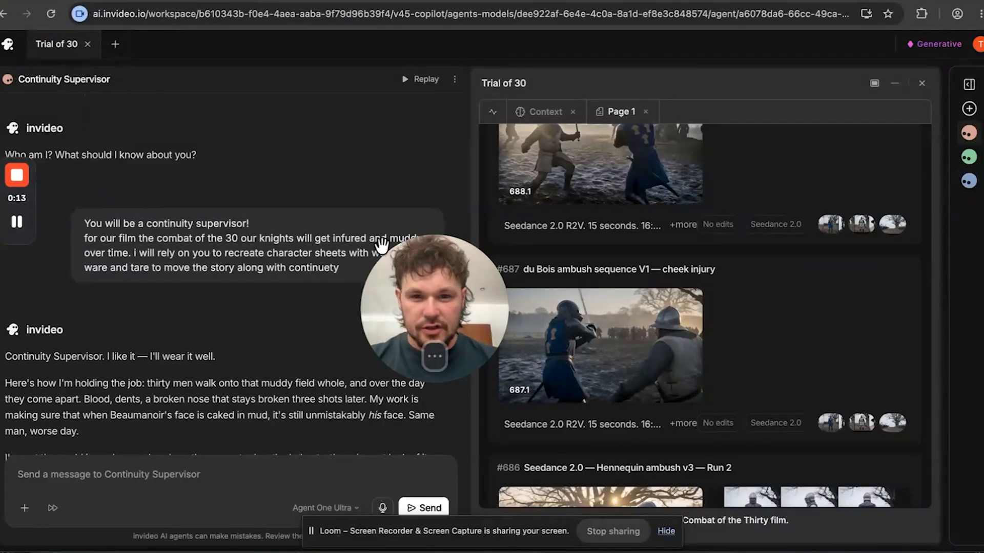
drag(453, 301, 452, 100)
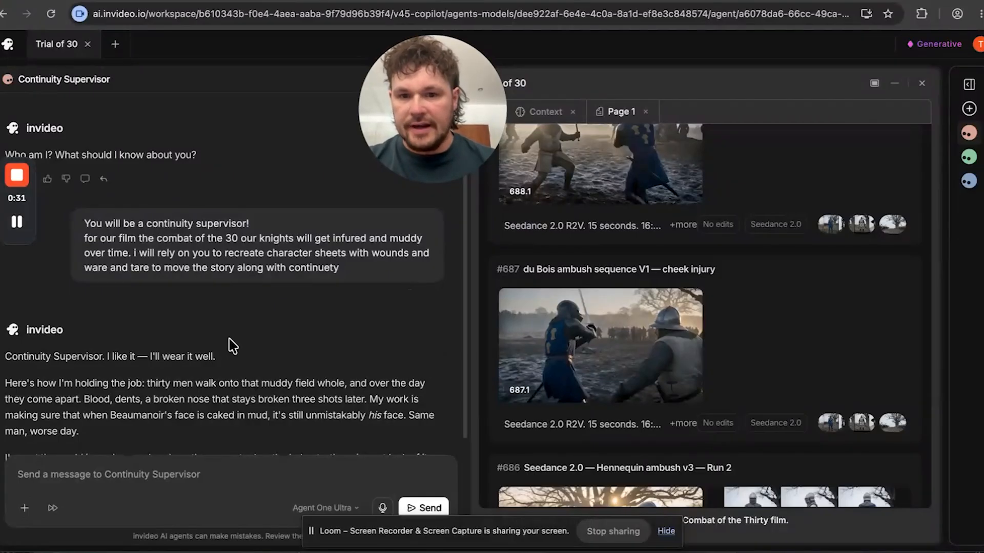
Read through the Continuity Supervisor's role brief and the agent's reply in the chat
scroll(233, 347, down, 1)
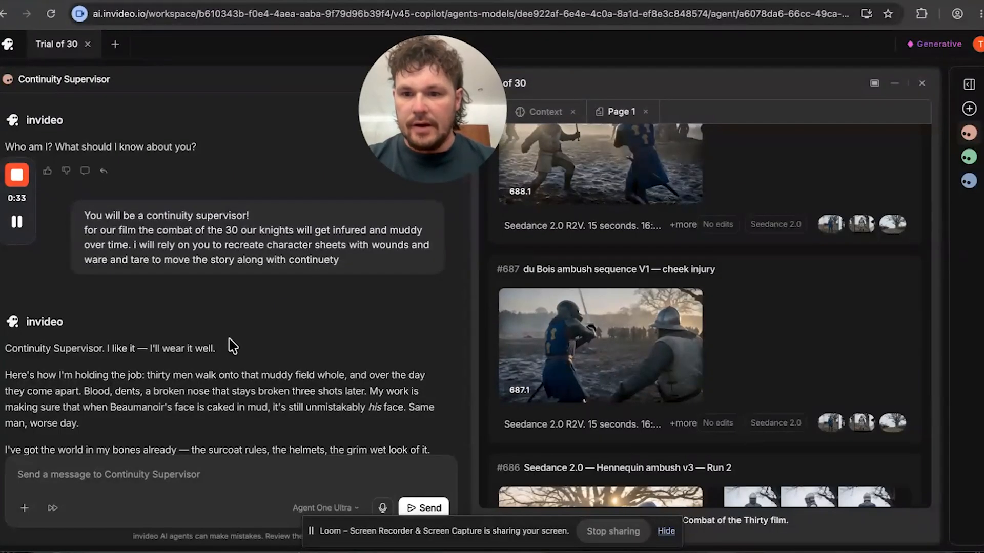
scroll(233, 347, down, 3)
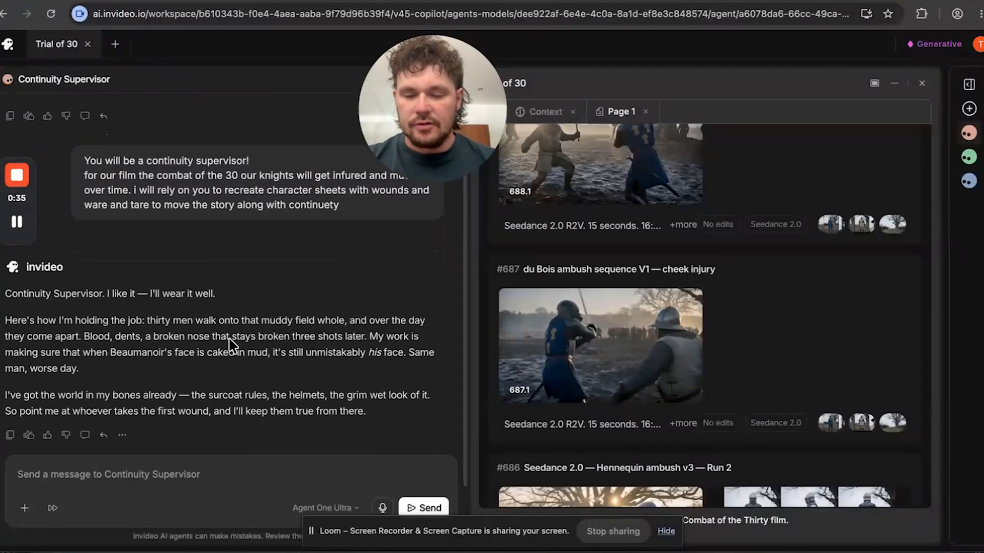
scroll(229, 341, down, 1)
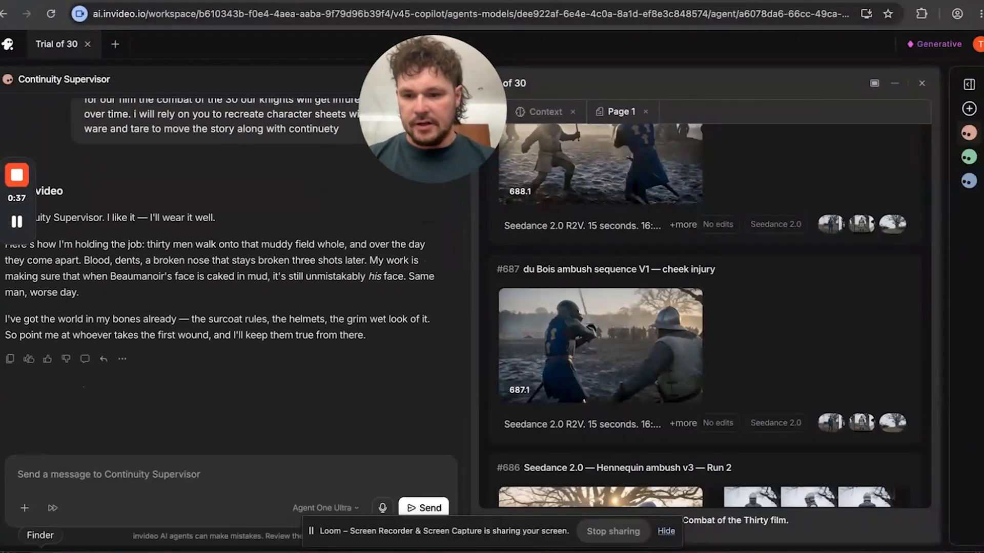
scroll(170, 295, up, 4)
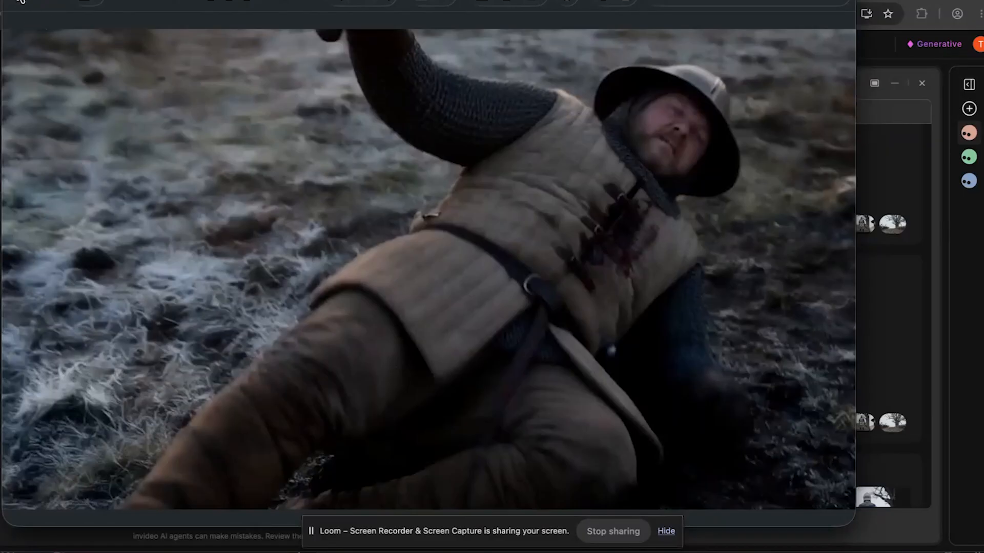
Attach character sheet 680.2 and ask the Continuity Supervisor to add only the blood stain to his top, using Nano Banana Pro and Seedream 5
click(19, 4)
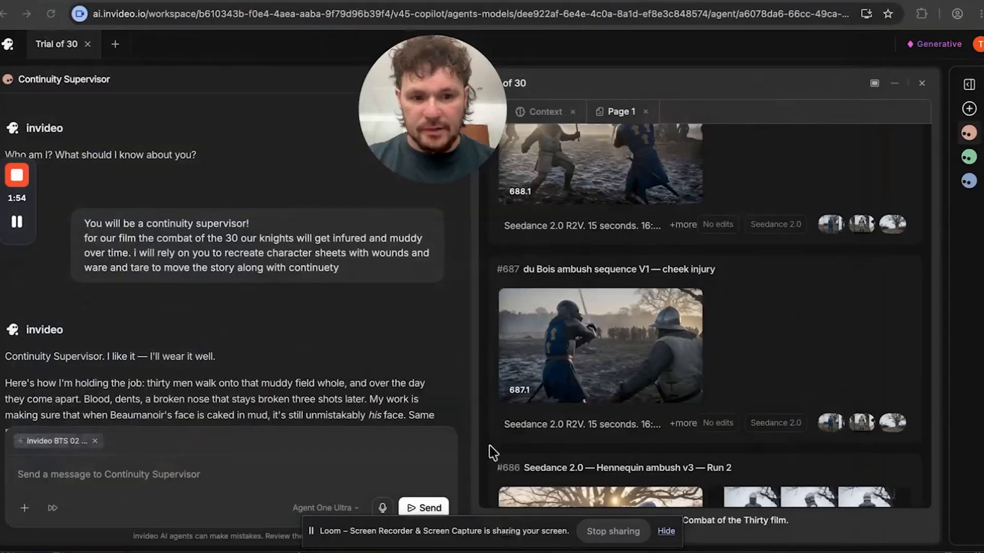
scroll(757, 385, down, 5)
scroll(754, 380, down, 10)
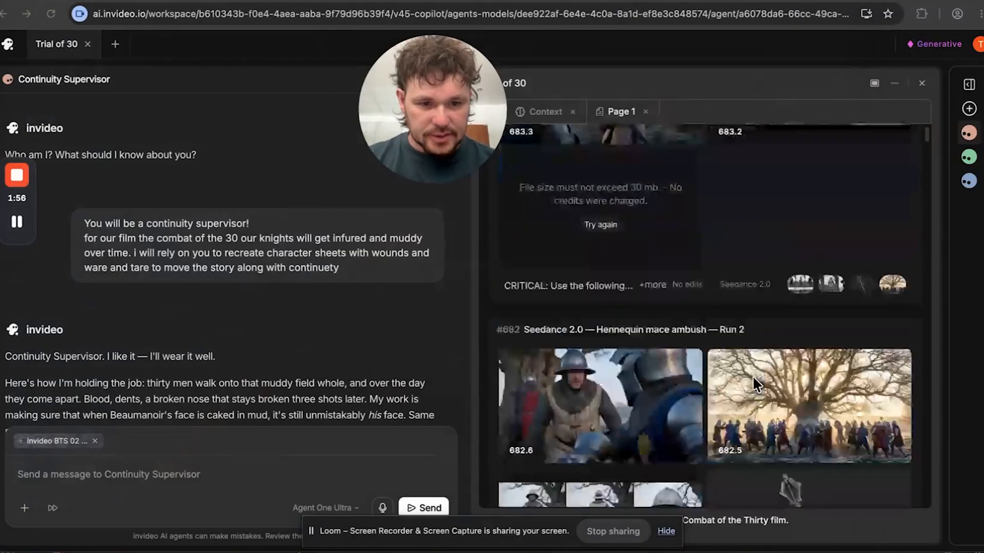
scroll(752, 376, down, 5)
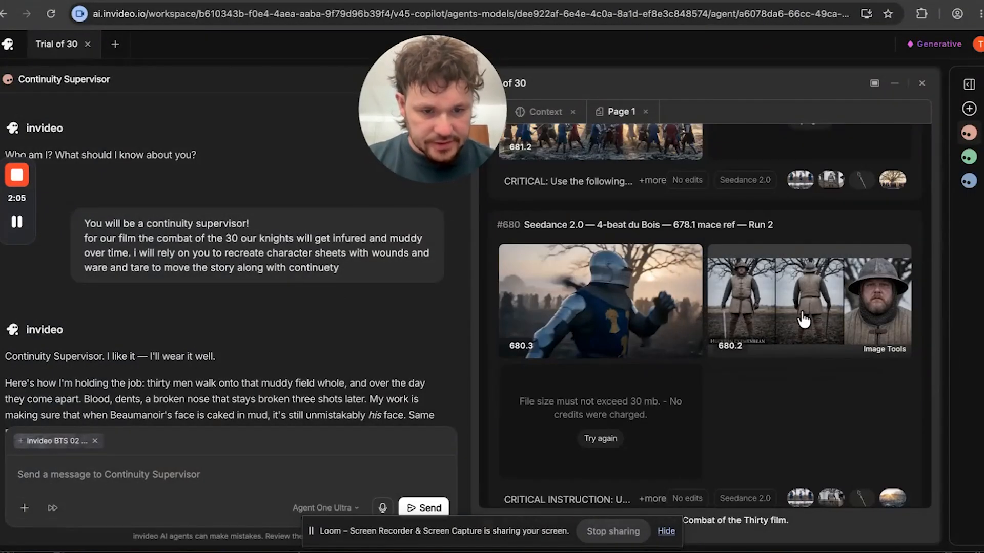
drag(791, 297, 159, 483)
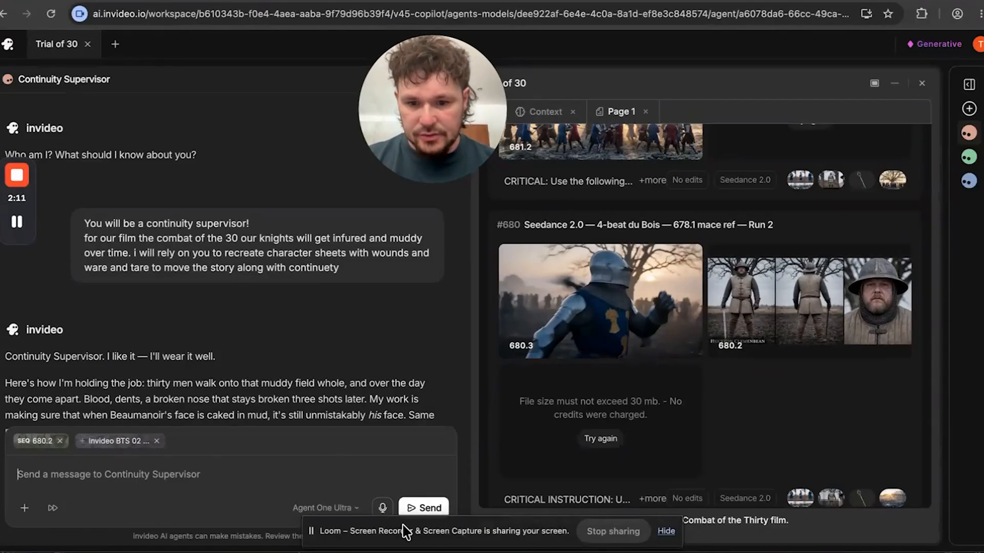
click(381, 508)
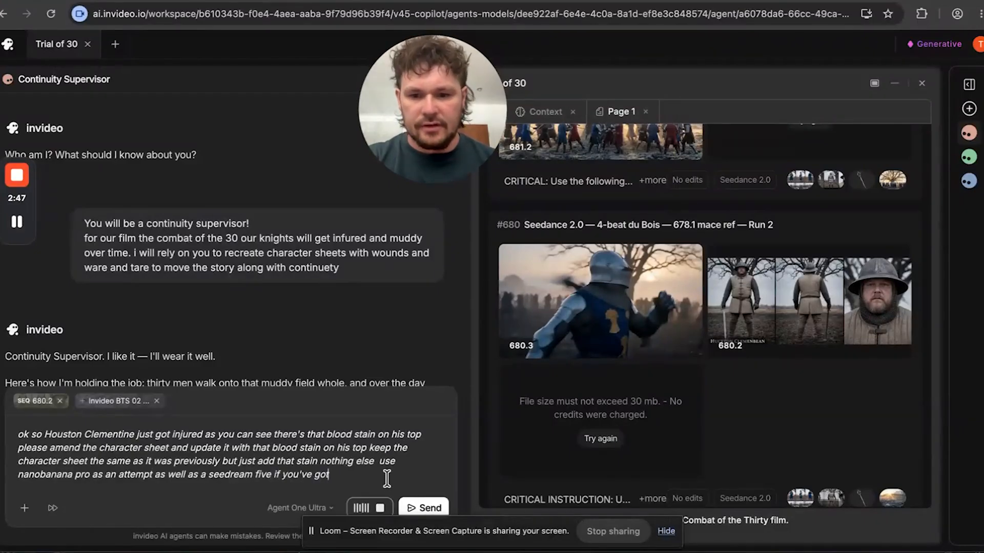
click(425, 508)
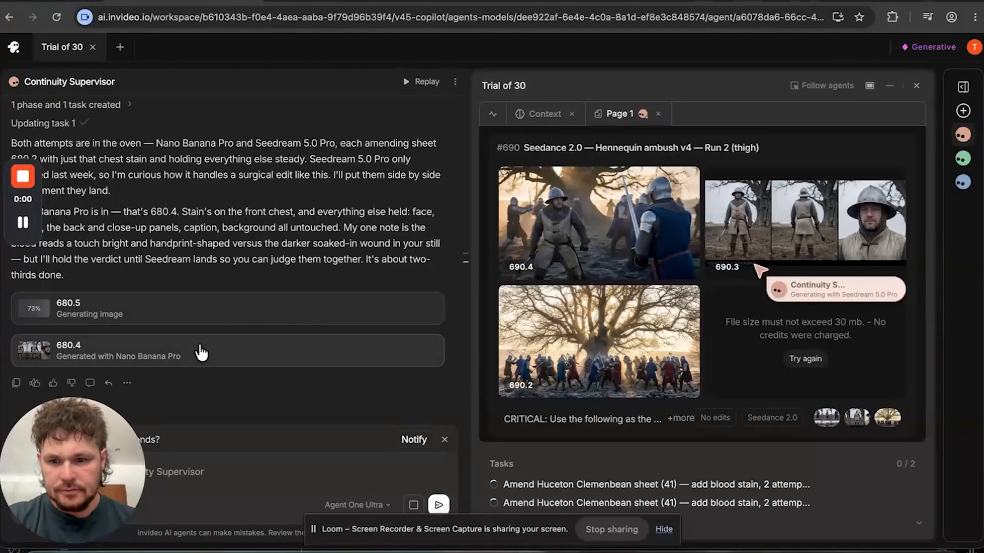
Open the Nano Banana Pro result 680.4 and review the amended character sheet and its prompt
click(37, 352)
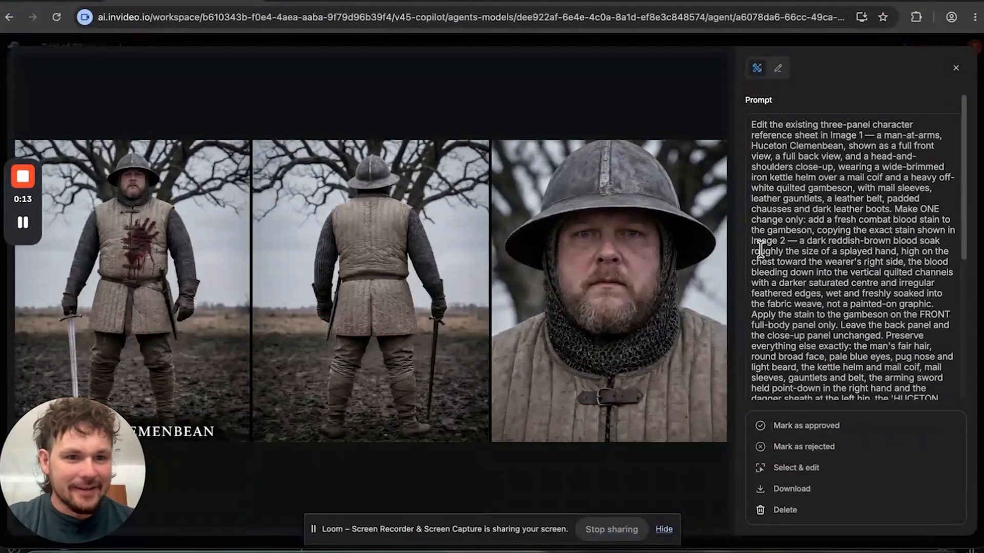
scroll(821, 146, down, 10)
scroll(814, 284, up, 10)
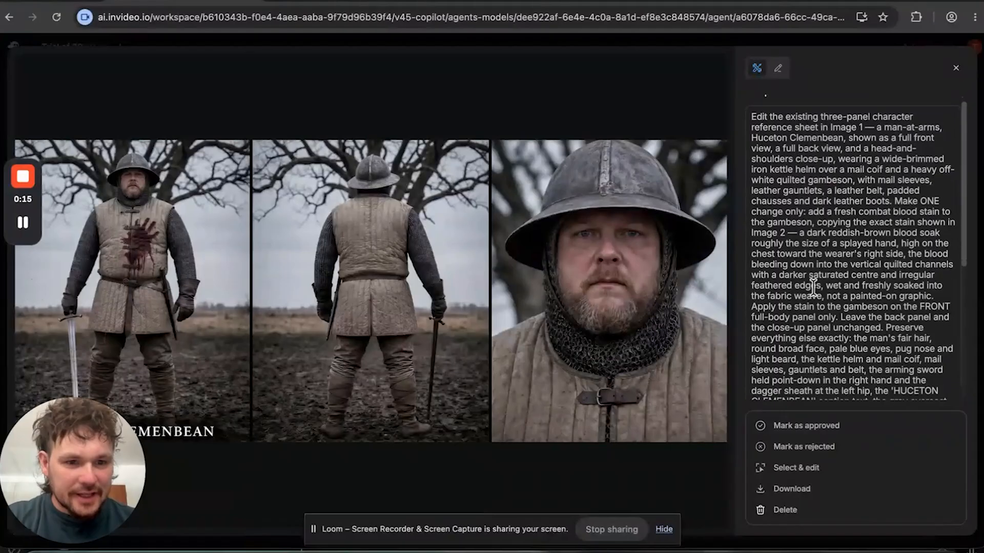
scroll(813, 288, down, 5)
scroll(852, 153, up, 3)
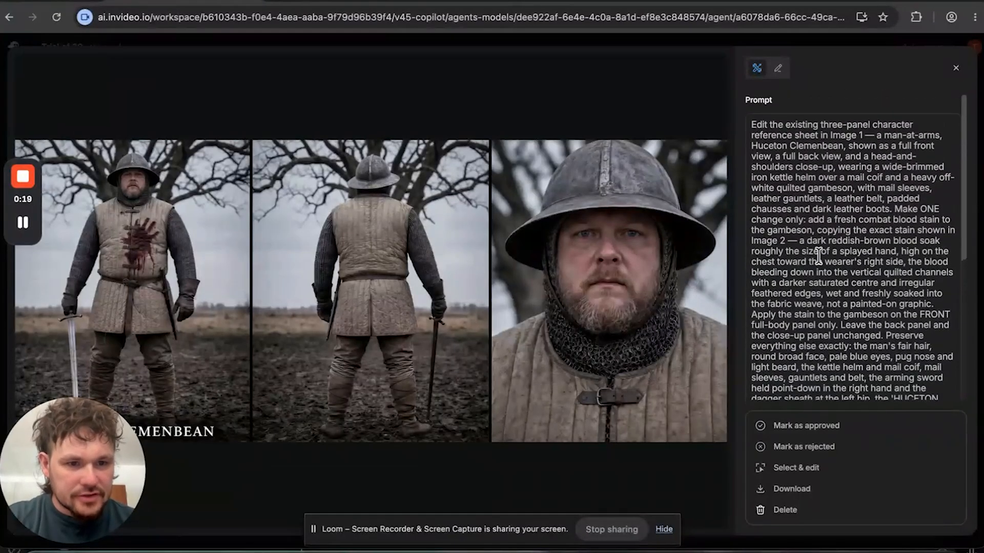
Compare the blood stain on the Seedream sheet 680.5 with the one on 680.4, and close the viewer
key(Right)
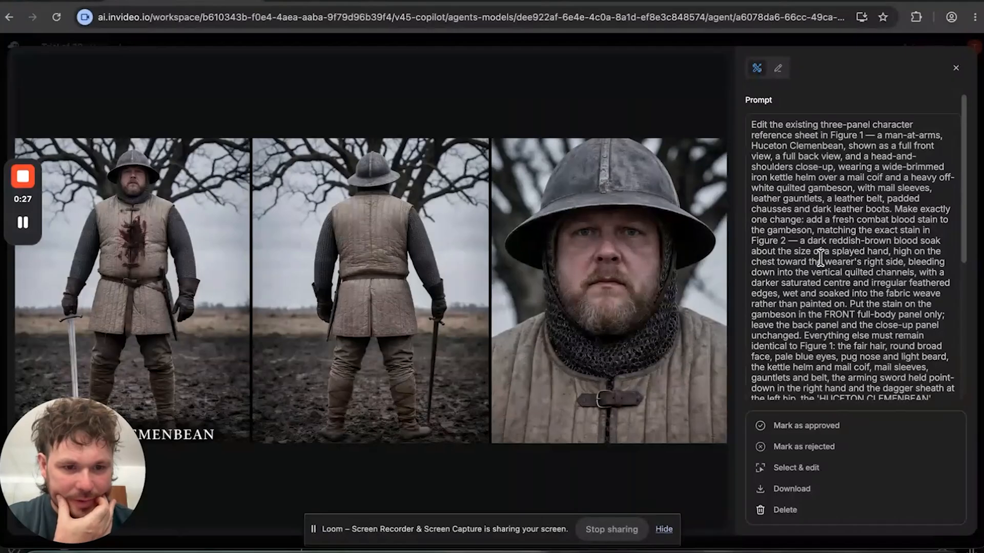
mouse_move(265, 293)
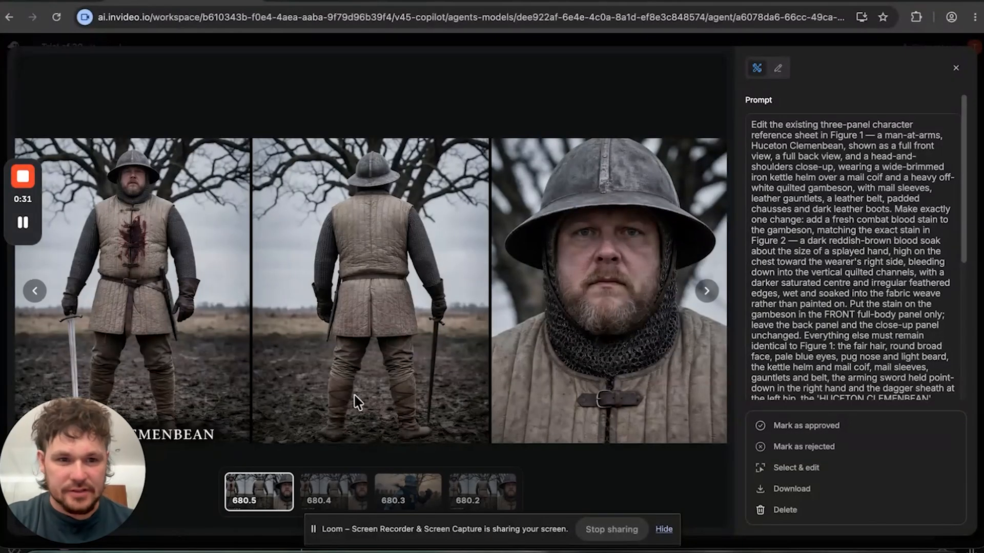
key(Right)
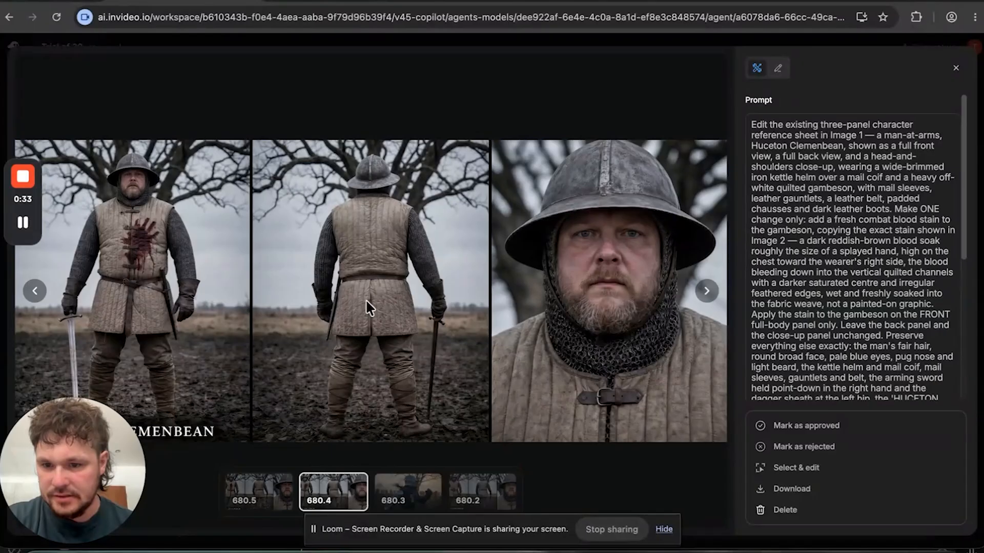
key(Left)
key(Right)
key(Left)
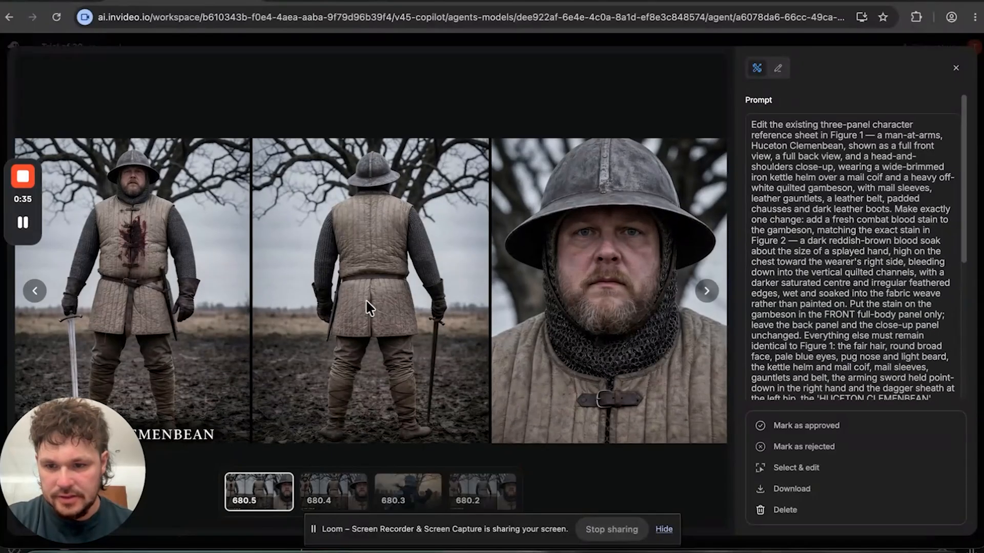
click(957, 73)
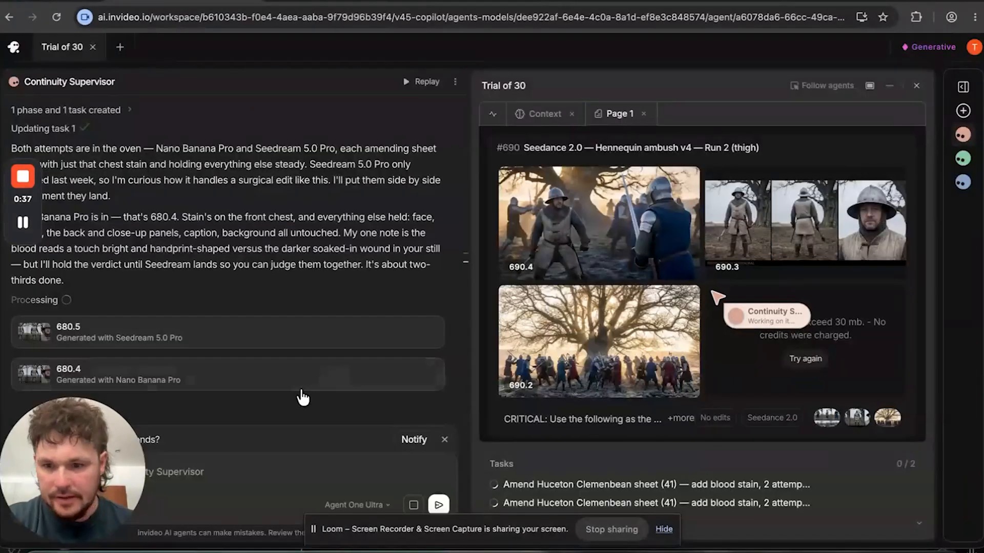
Reopen the Seedream result 680.5 and compare its stain with sheet 680.4 and the reference still Invideo BTS 02 .00_06_00_22.Still002.png
click(252, 336)
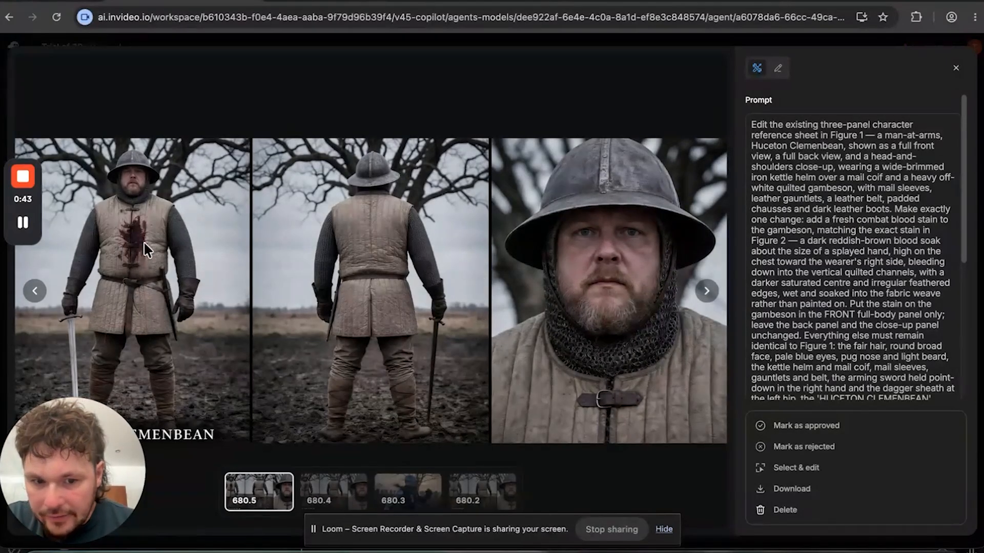
key(Right)
key(Left)
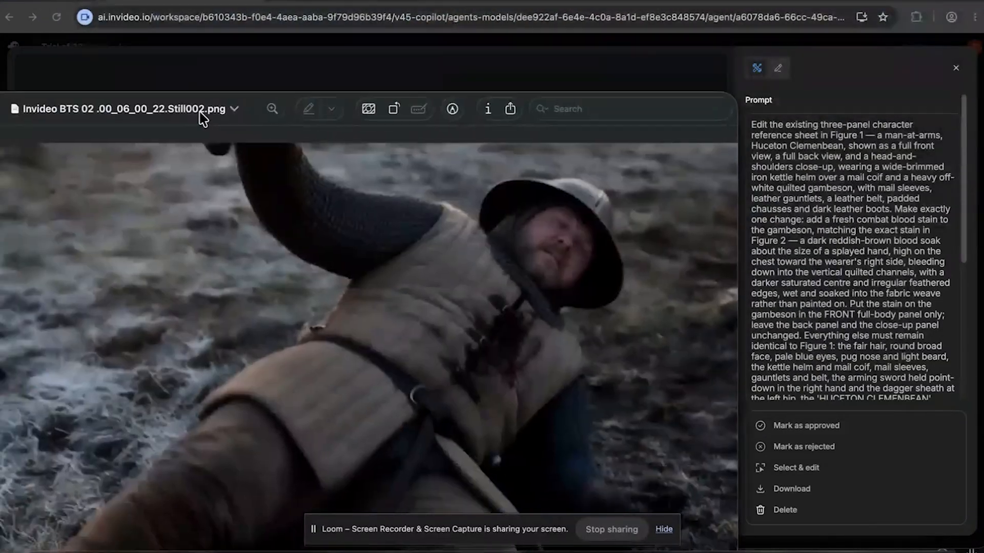
drag(203, 119, 211, 111)
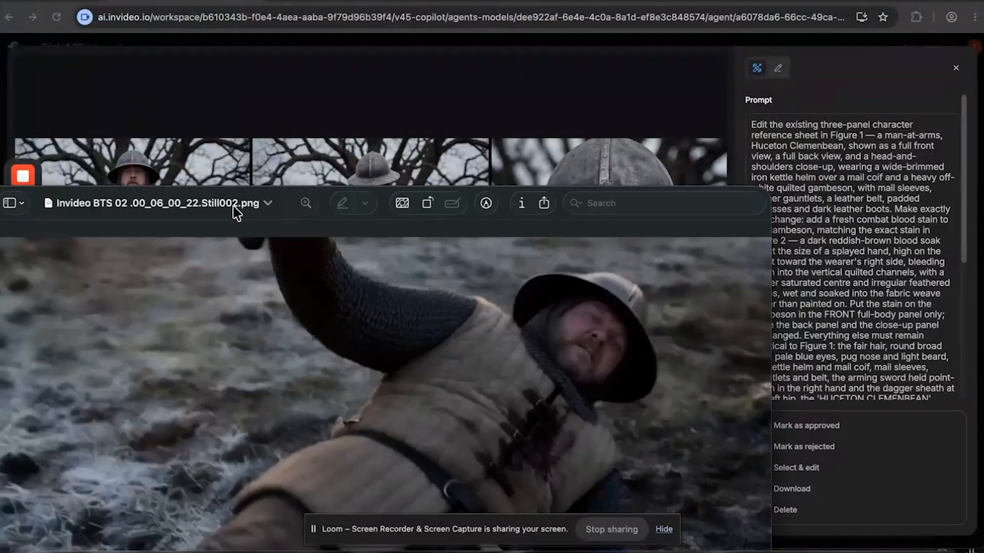
drag(236, 211, 273, 130)
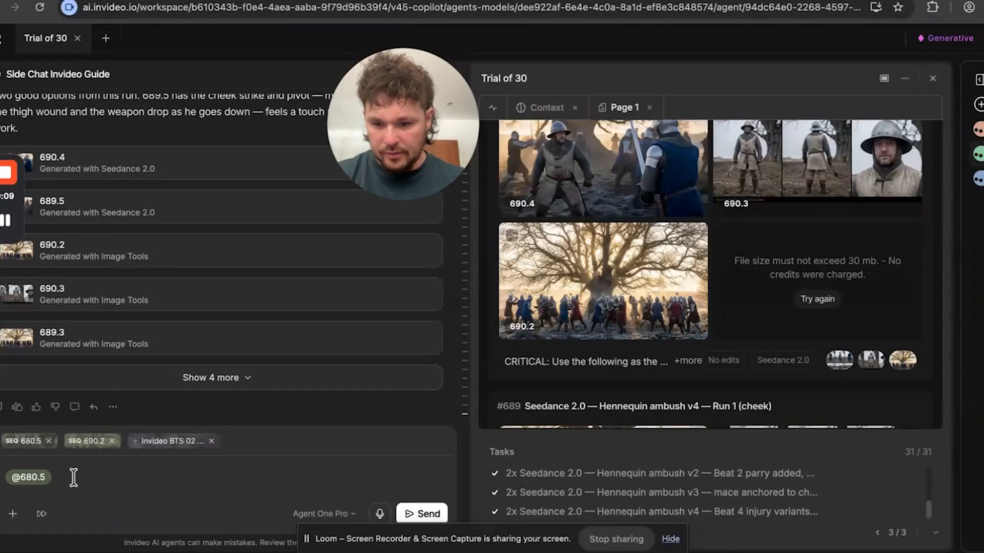
text(@)
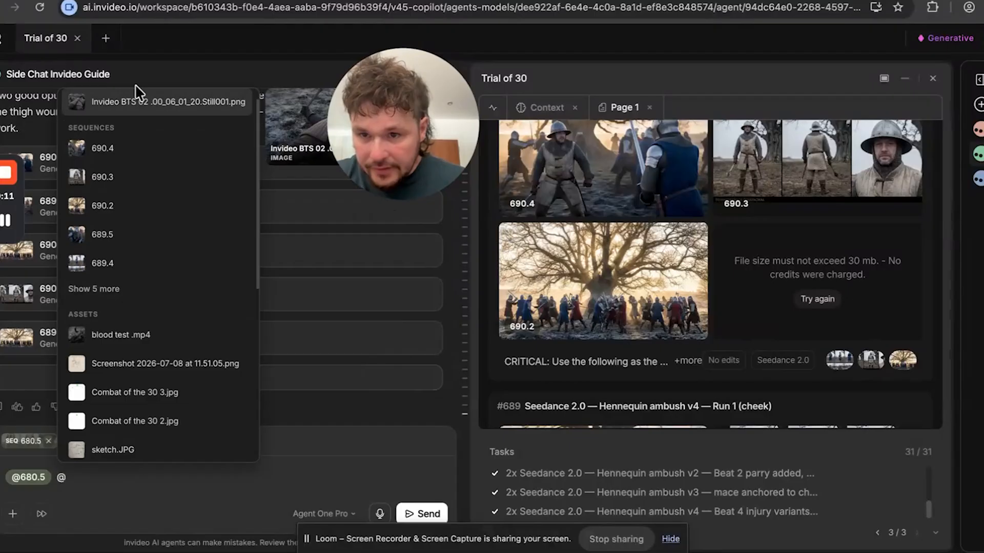
click(128, 105)
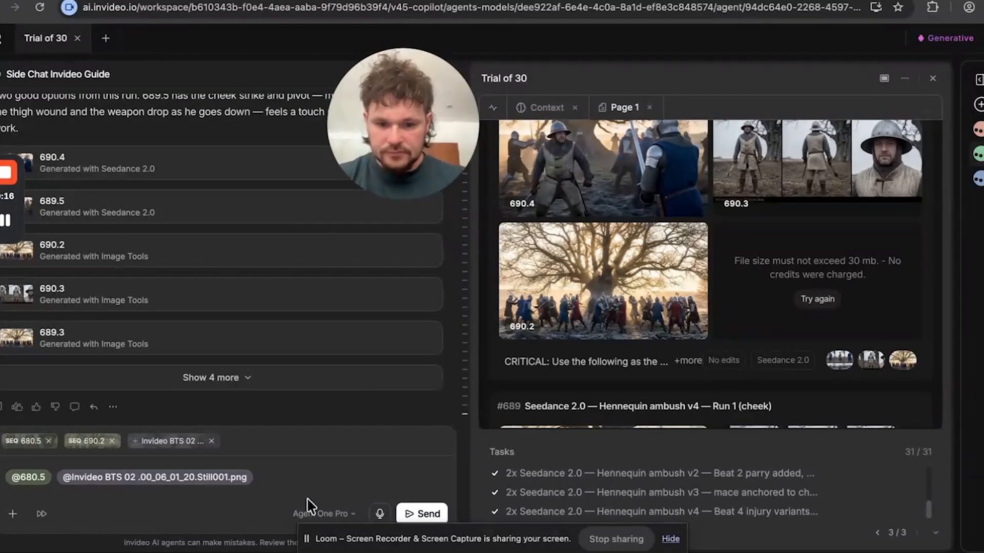
text(using this )
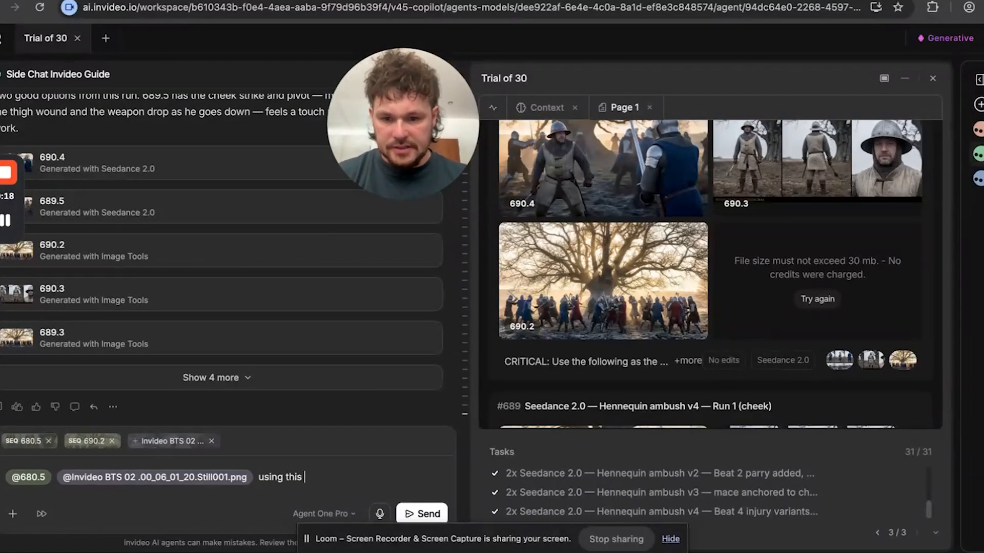
text(as start)
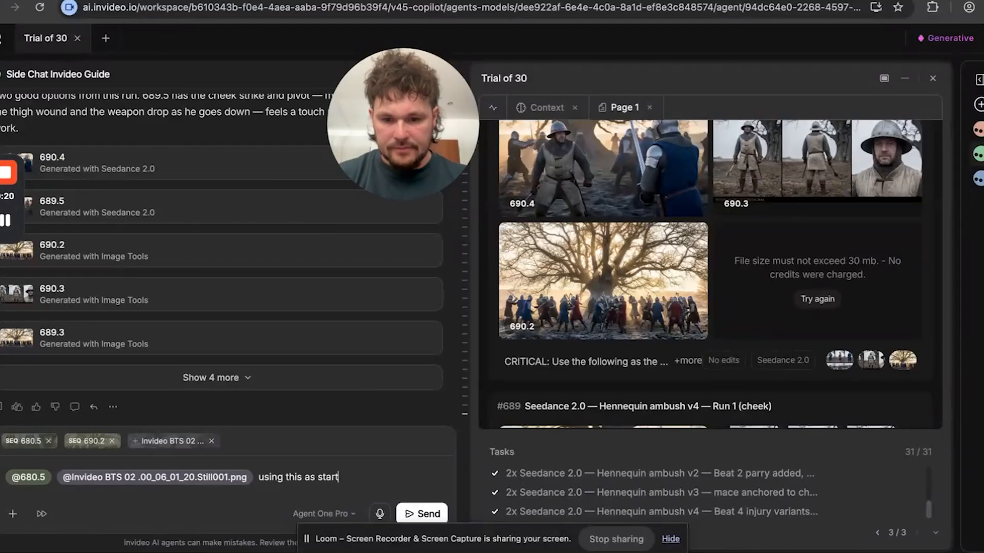
text( fram of )
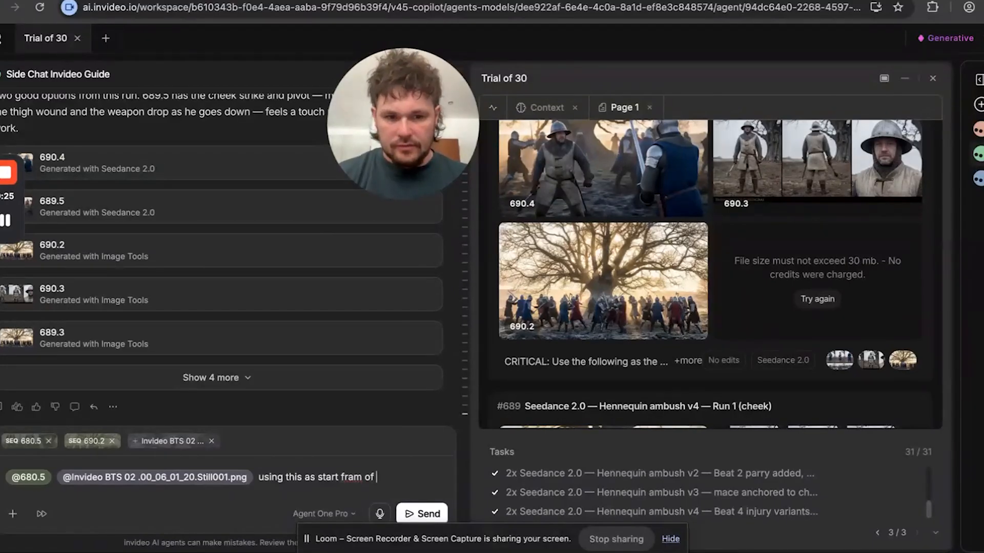
text(huceton )
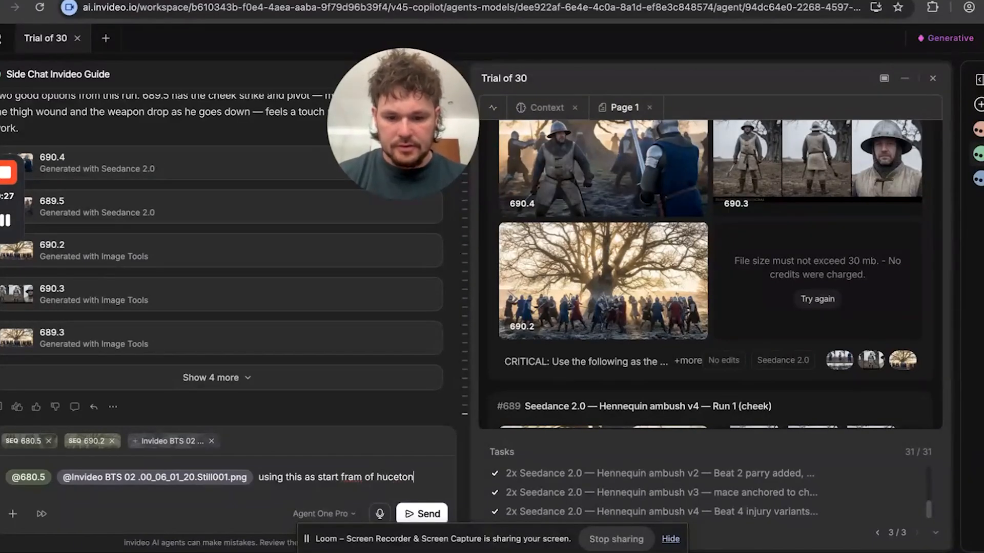
text(lying on his back )
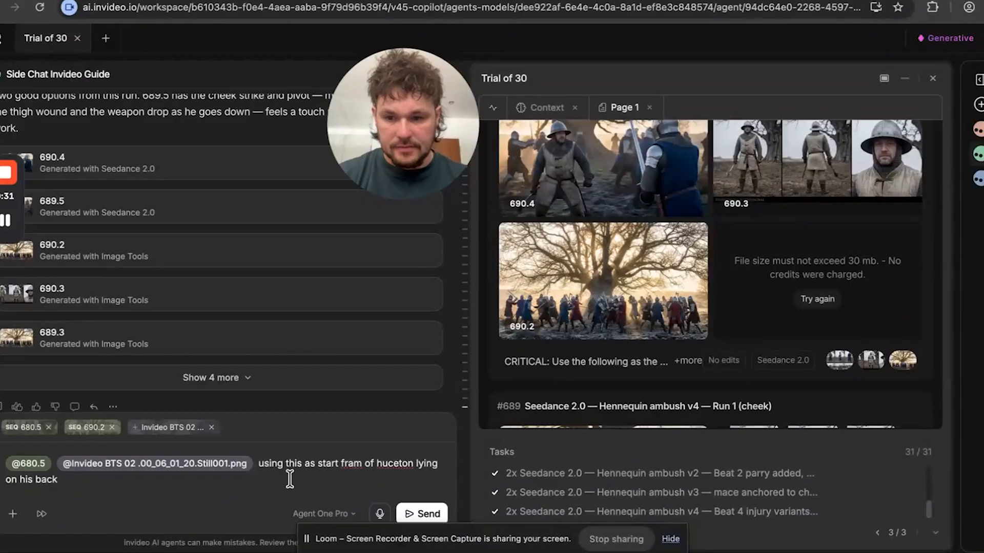
text(,)
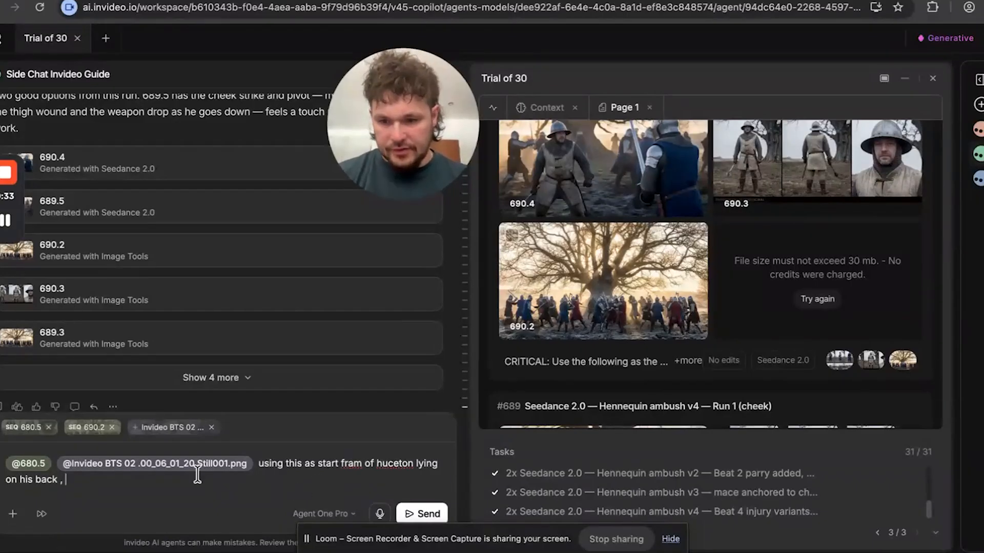
Dictate and send a request for a 10-second sequence using the bloodstained sheet, with Huceton clutching his chest on the floor while the battle rages
key(shift+Return)
click(380, 513)
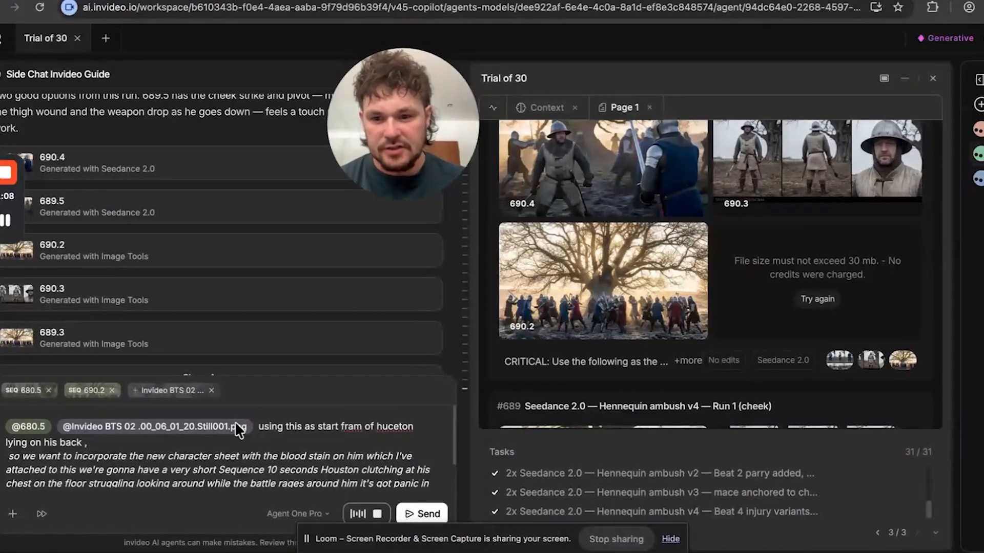
click(420, 516)
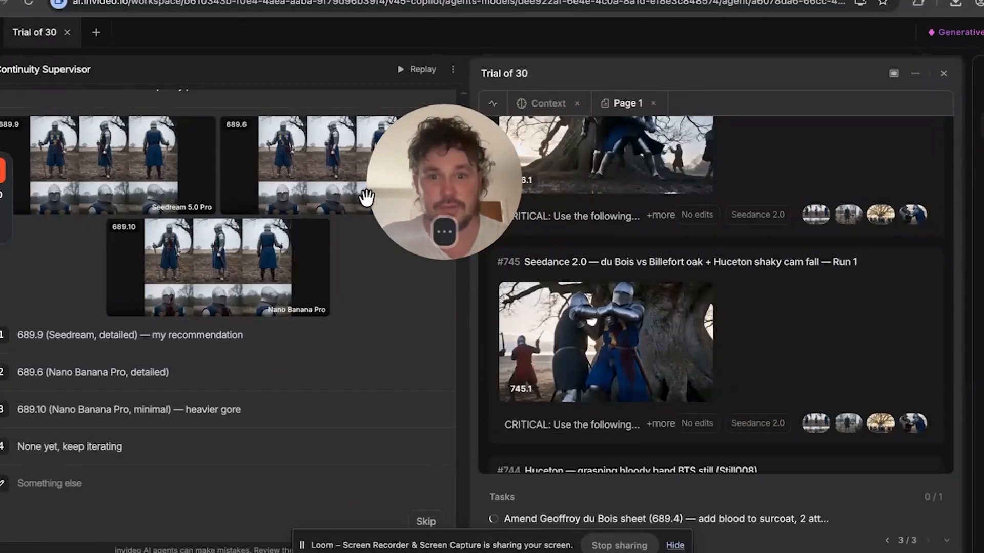
Open the Nano Banana Pro character sheet 689.6, inspect the blood on the blue surcoat, and close it
drag(386, 213, 379, 322)
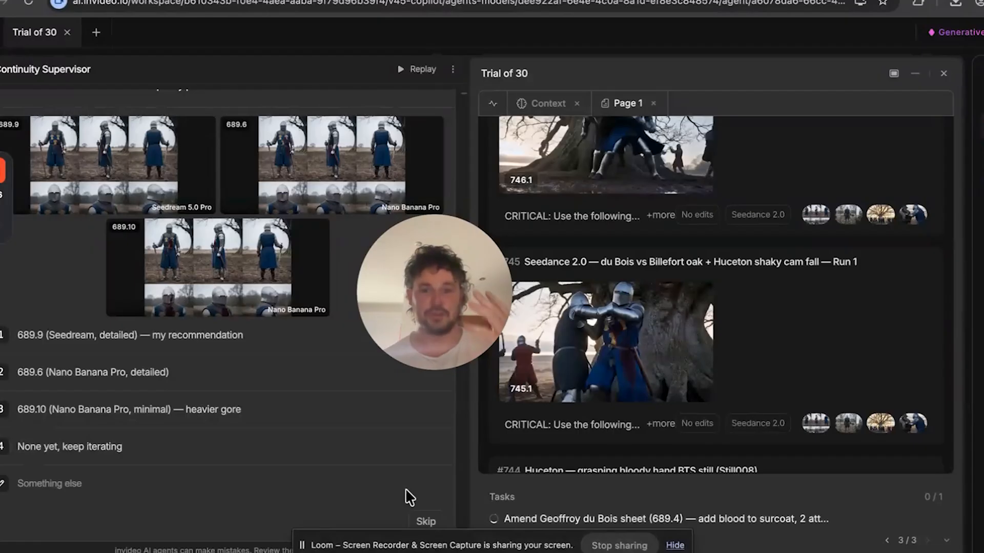
click(304, 171)
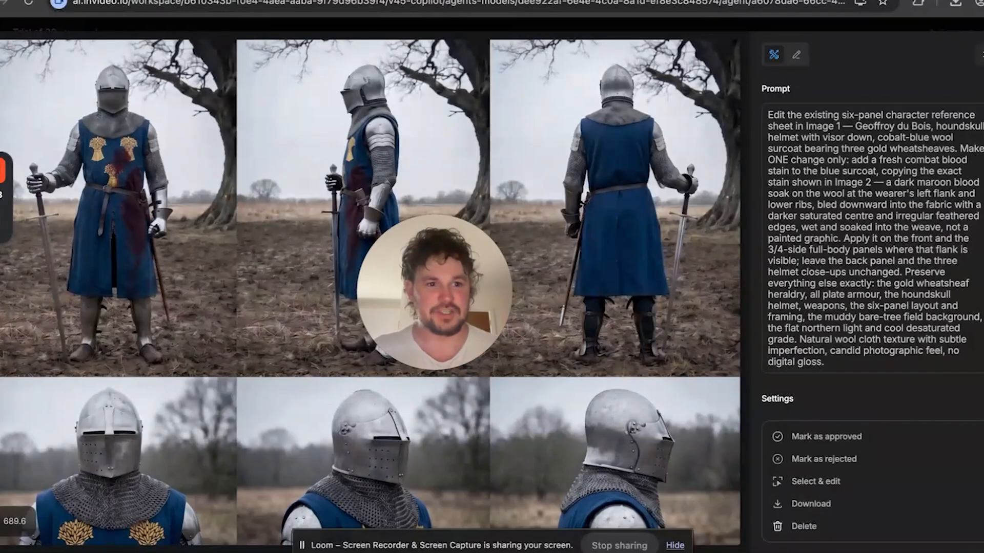
click(980, 57)
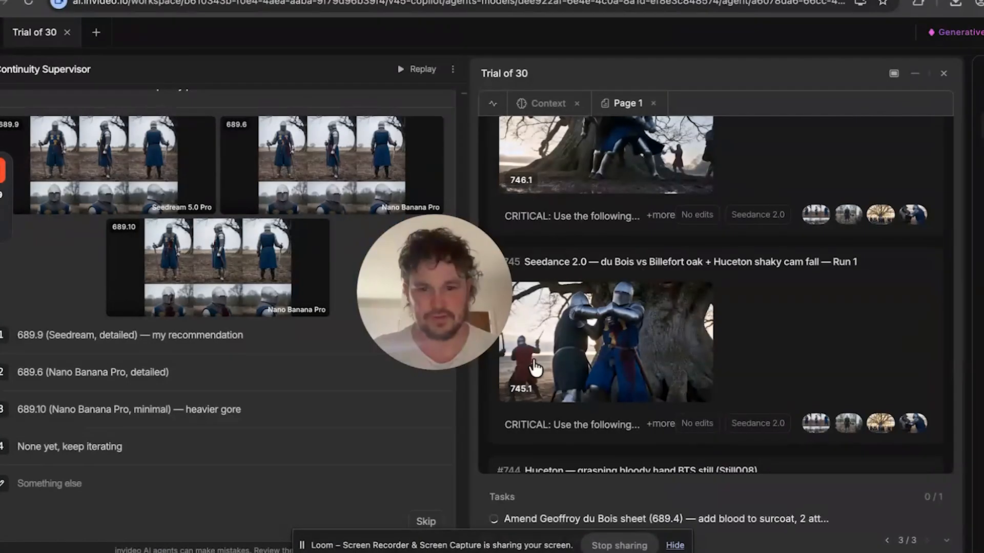
drag(439, 268, 424, 351)
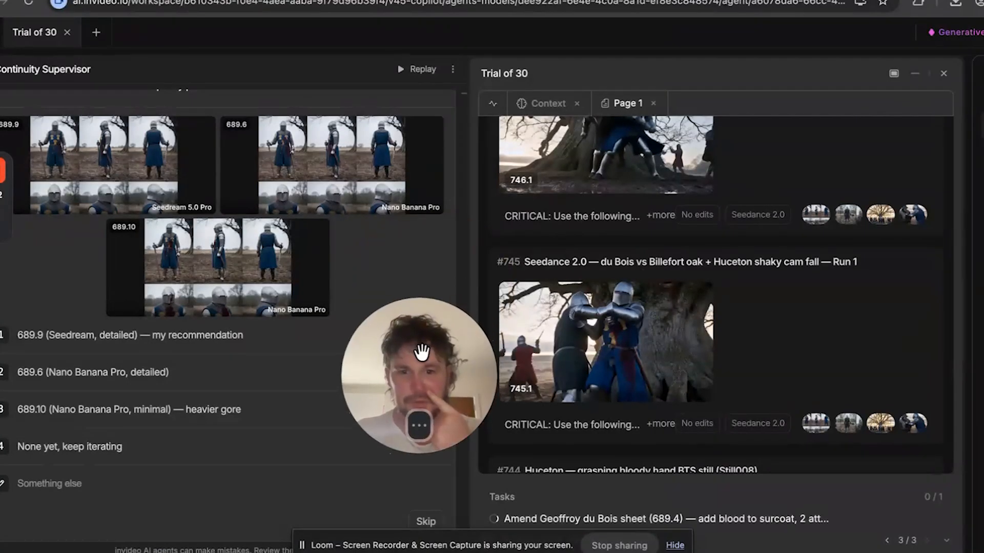